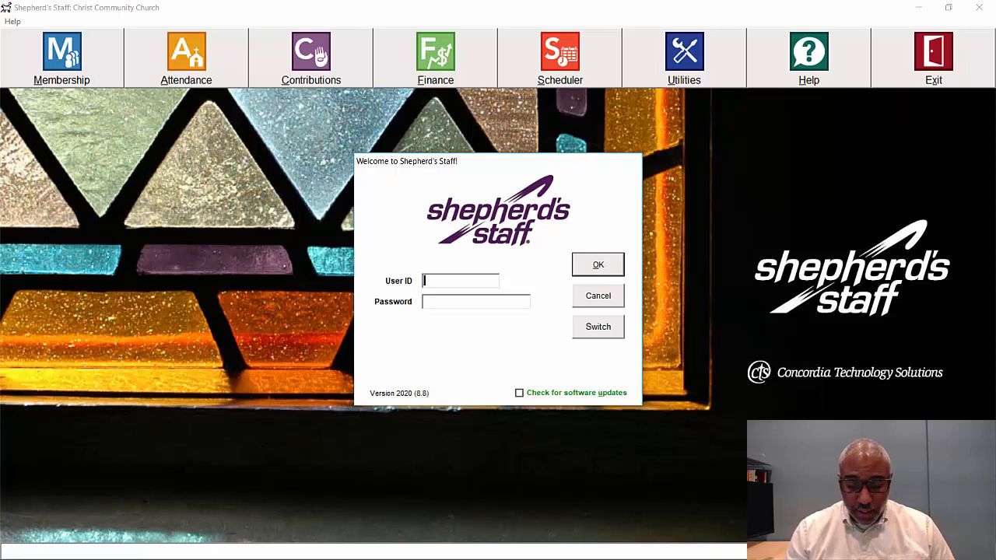
Step: Sign in with the account password, retrying after the first attempt is rejected as invalid
key("Tab")
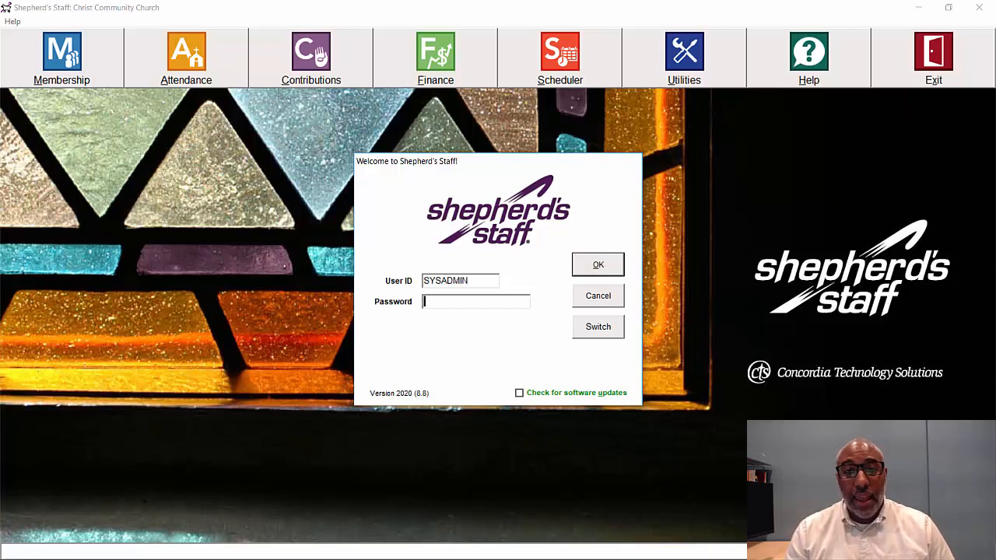
type("********")
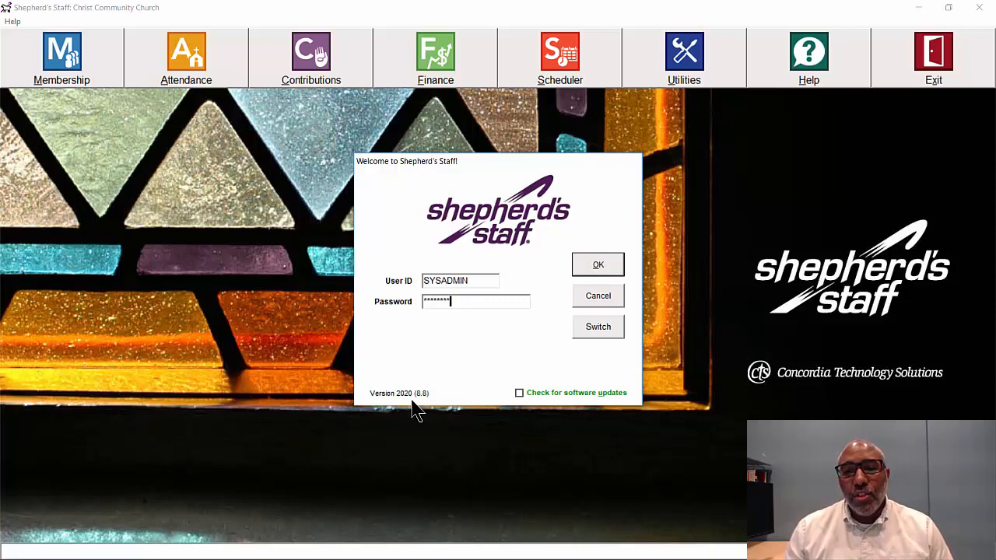
left_click(586, 265)
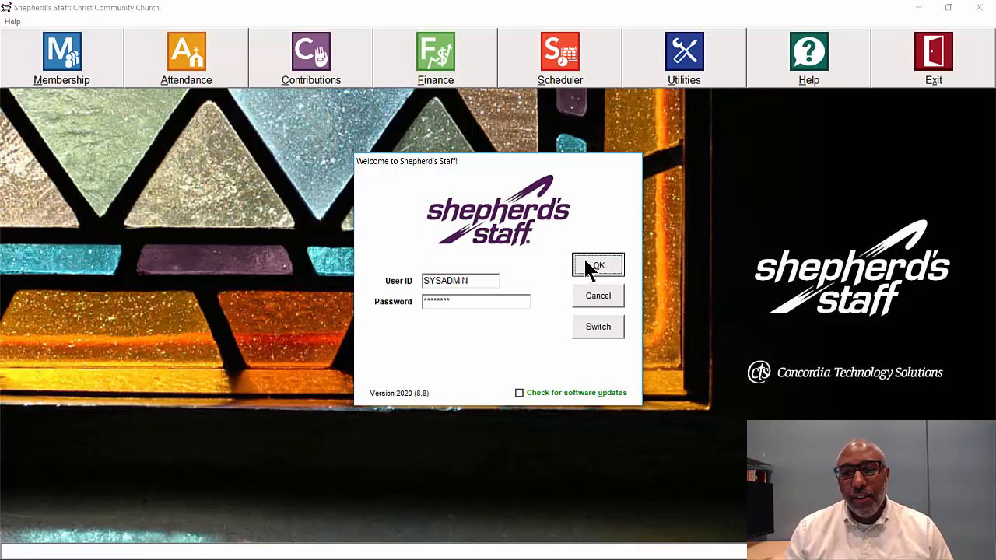
left_click(552, 330)
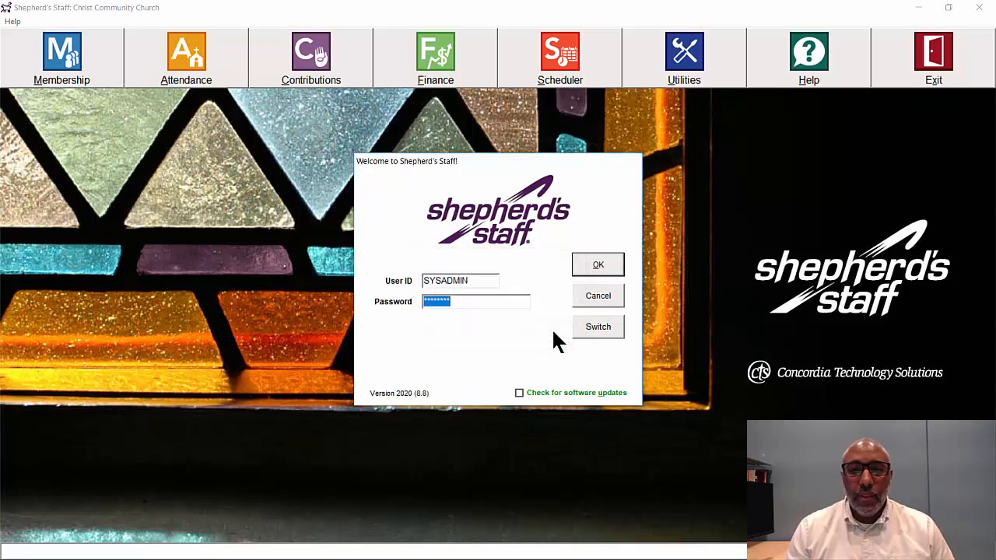
key("BackSpace")
type("password")
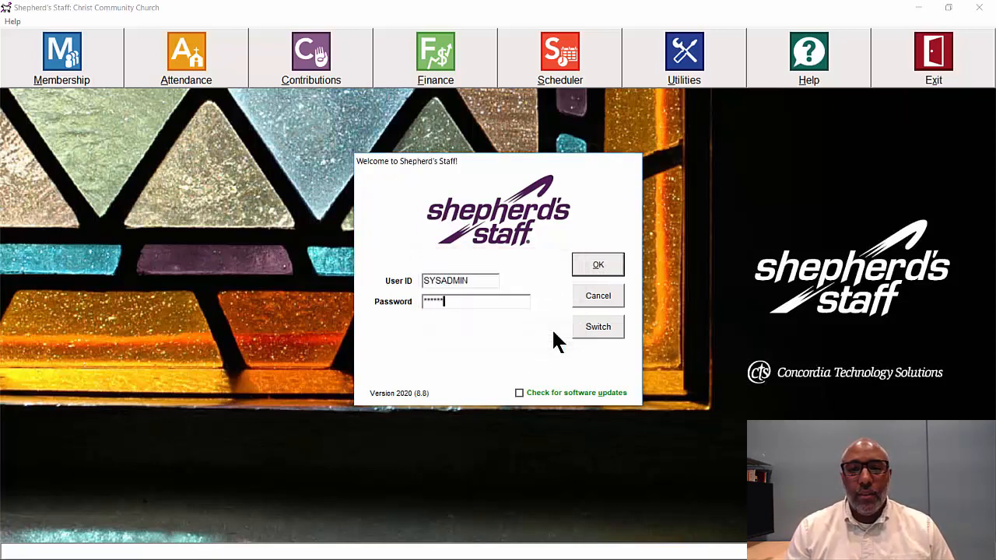
key("Return")
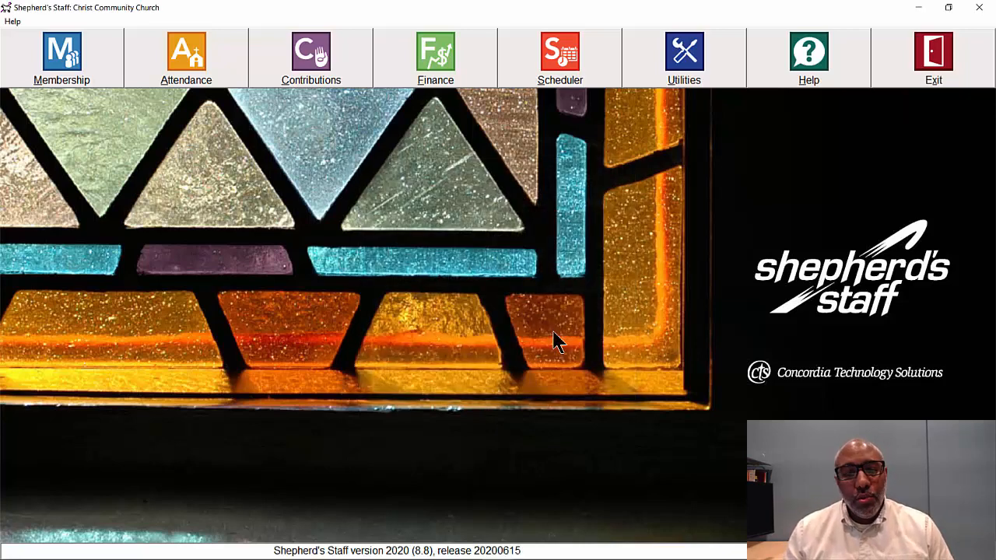
Step: Open the Scheduler module from the launcher toolbar
mouse_move(544, 558)
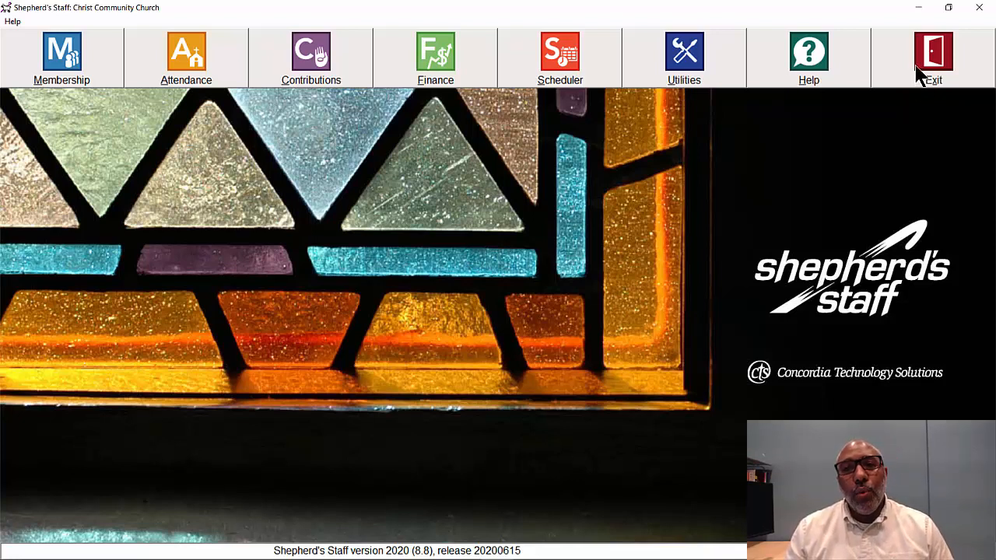
left_click(574, 72)
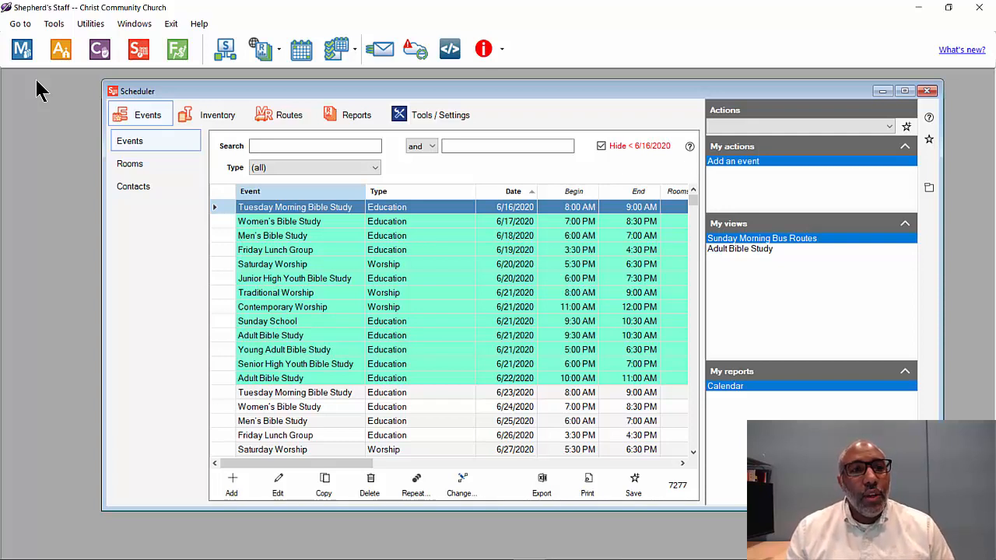
Step: Move the Scheduler window slightly down and left, keeping its Events list in view
left_click_drag(280, 89, 255, 93)
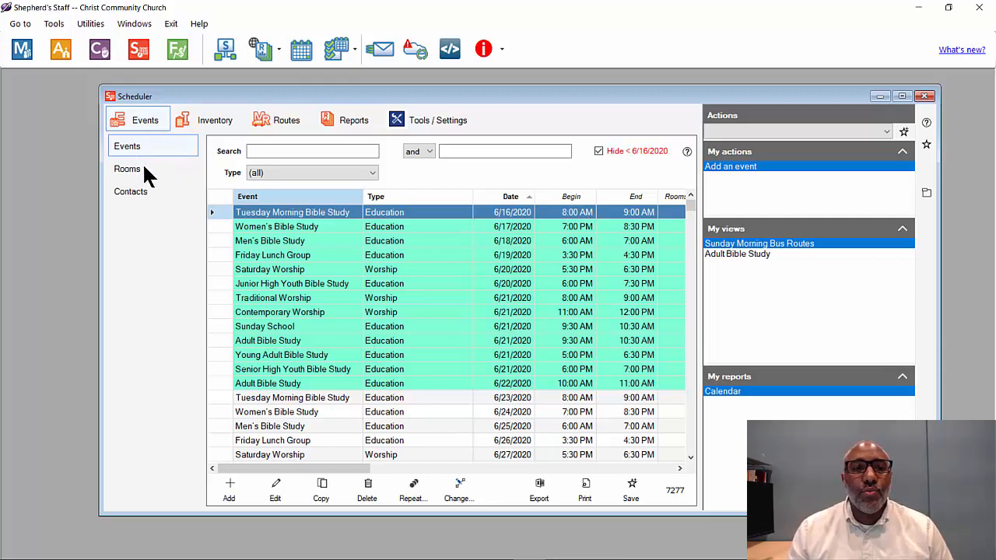
left_click(208, 125)
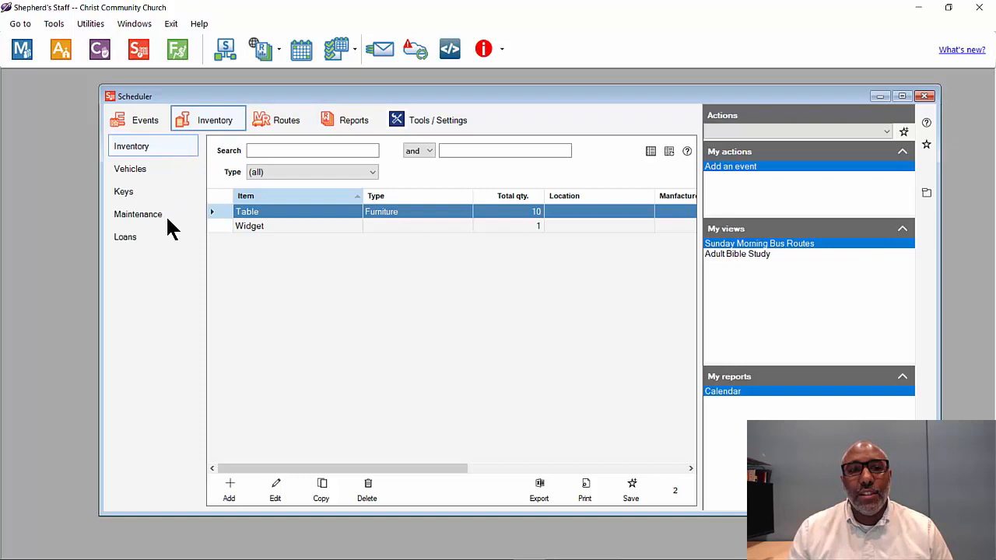
left_click(291, 123)
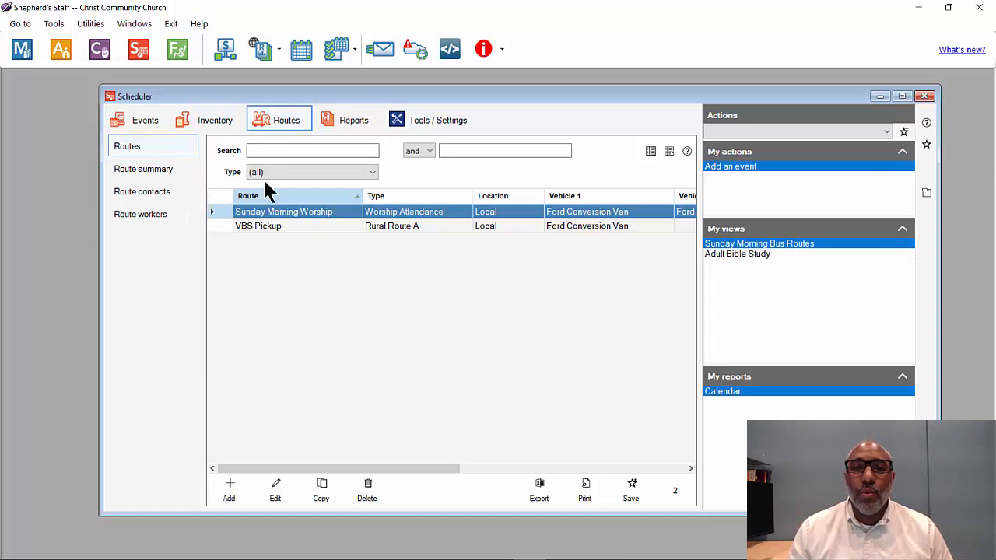
left_click(350, 119)
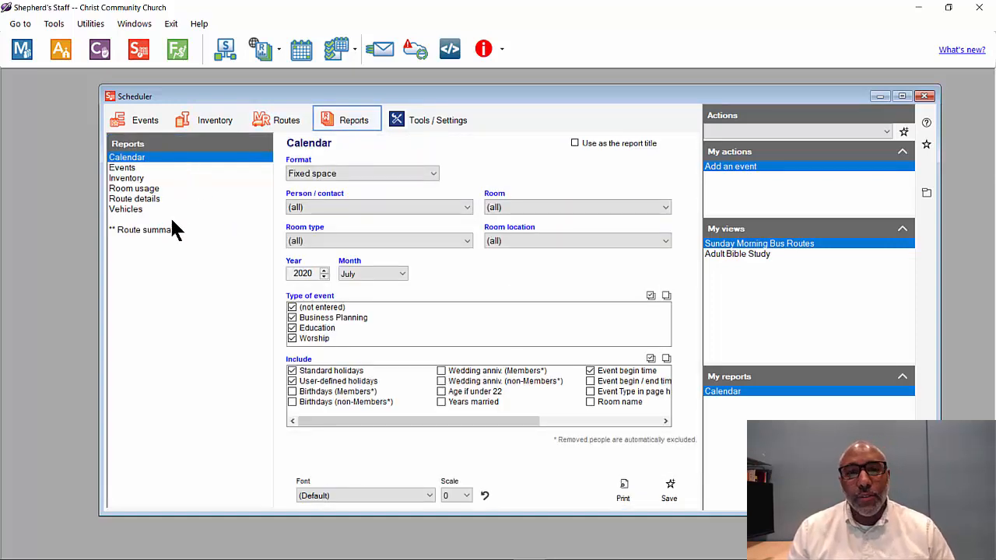
left_click(418, 122)
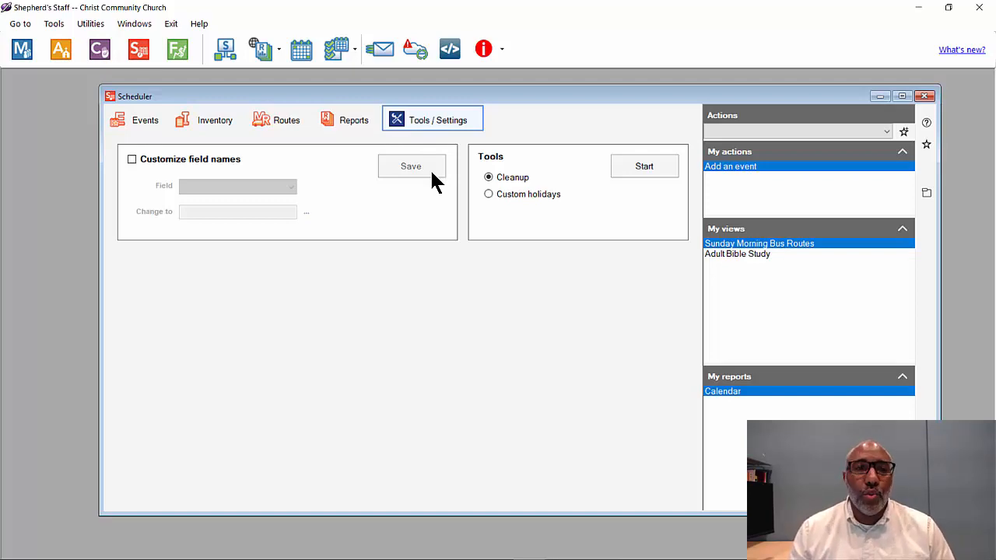
left_click(134, 126)
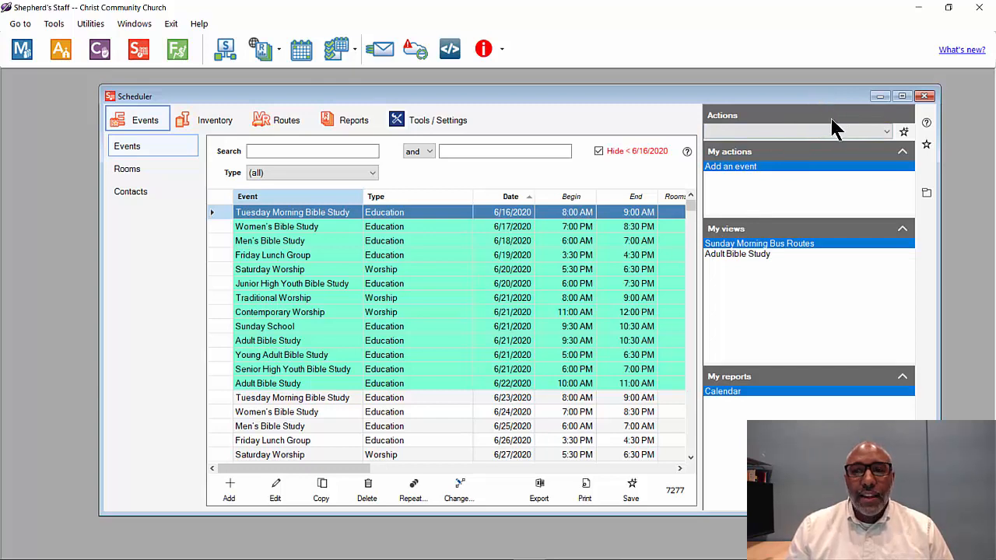
left_click(873, 132)
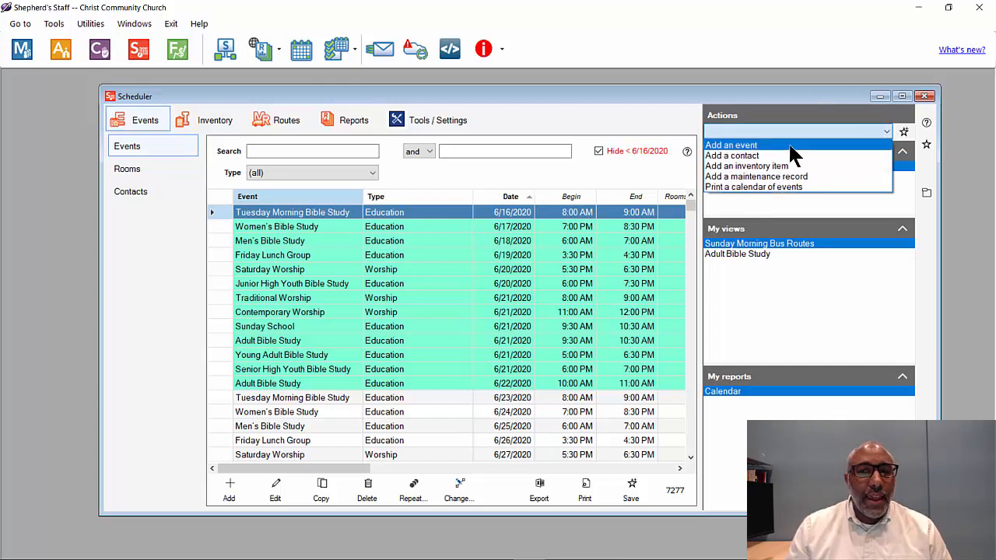
left_click(793, 146)
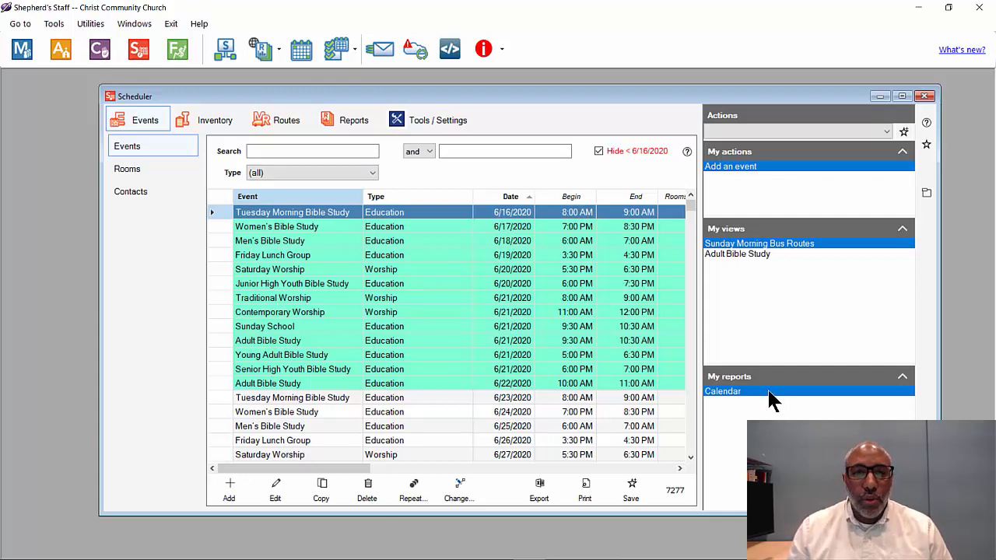
Step: Open the Calendar report from My reports, set for July 2020 in Fixed space format
left_click(352, 118)
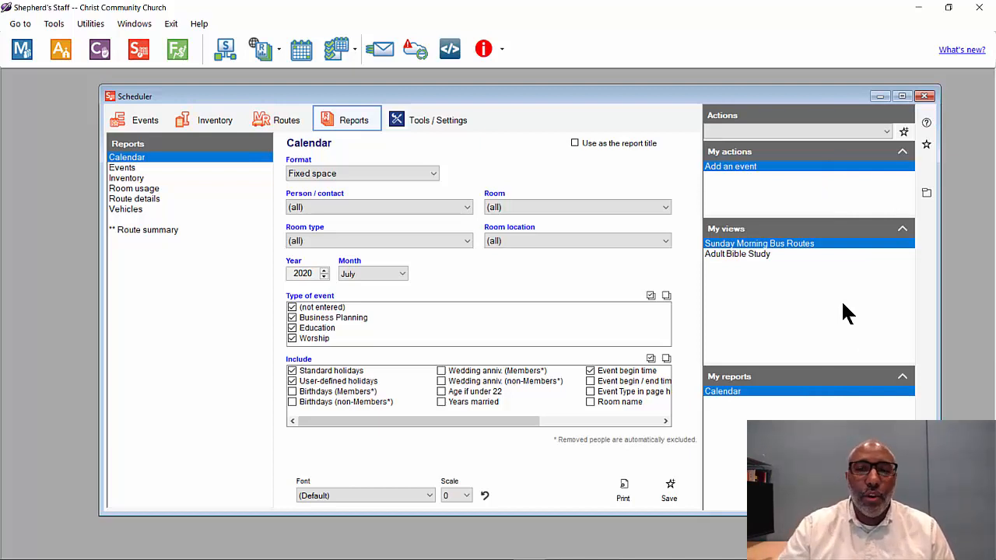
Step: Go back to the Scheduler Events list and start adding a new event
left_click(142, 124)
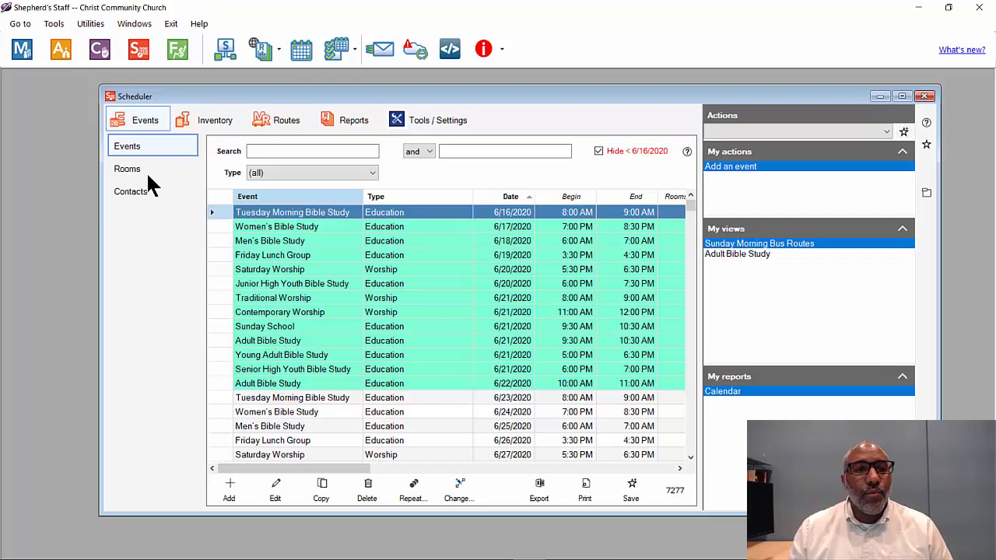
left_click(214, 125)
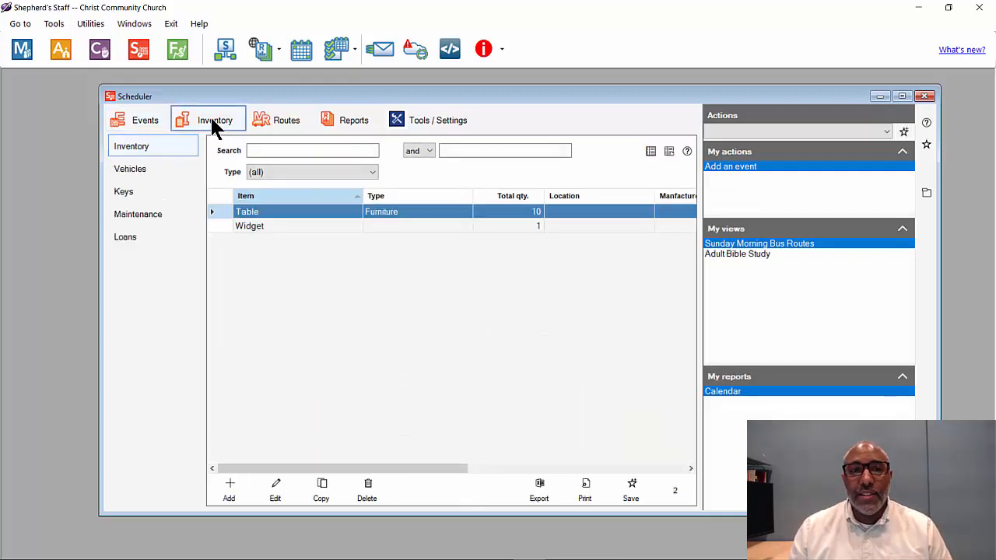
left_click(148, 121)
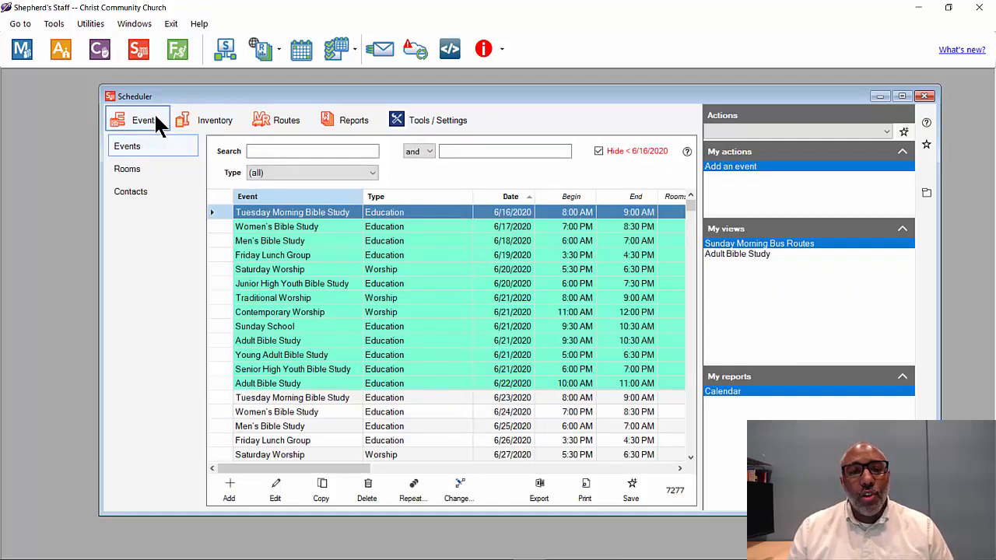
left_click(231, 487)
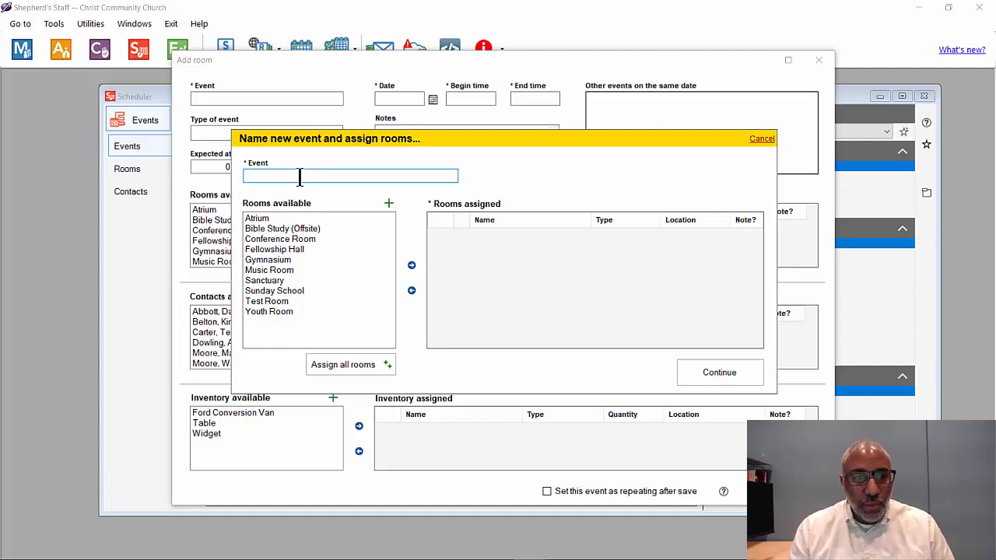
Step: Enter 'Late Worship' as the new event's name
type("Late Wor")
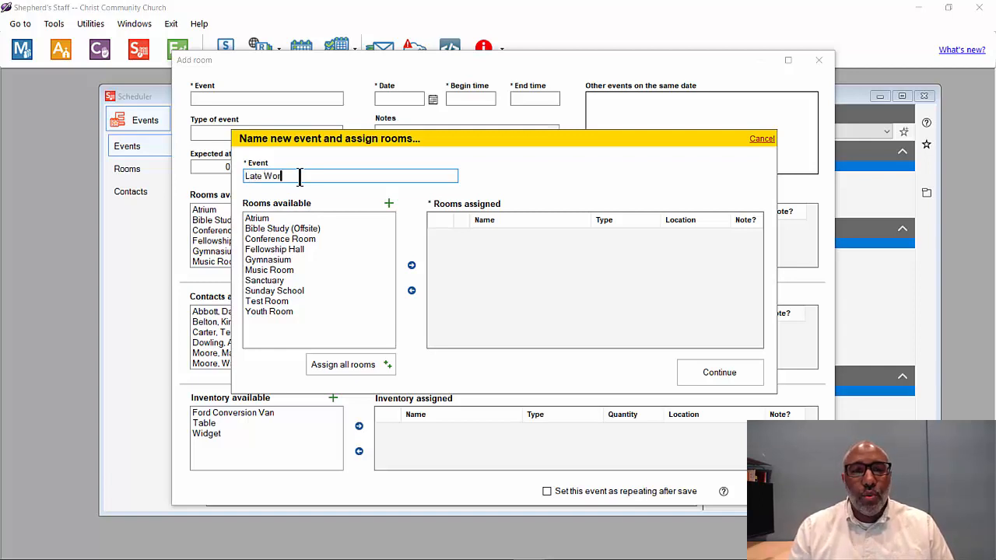
type("ship")
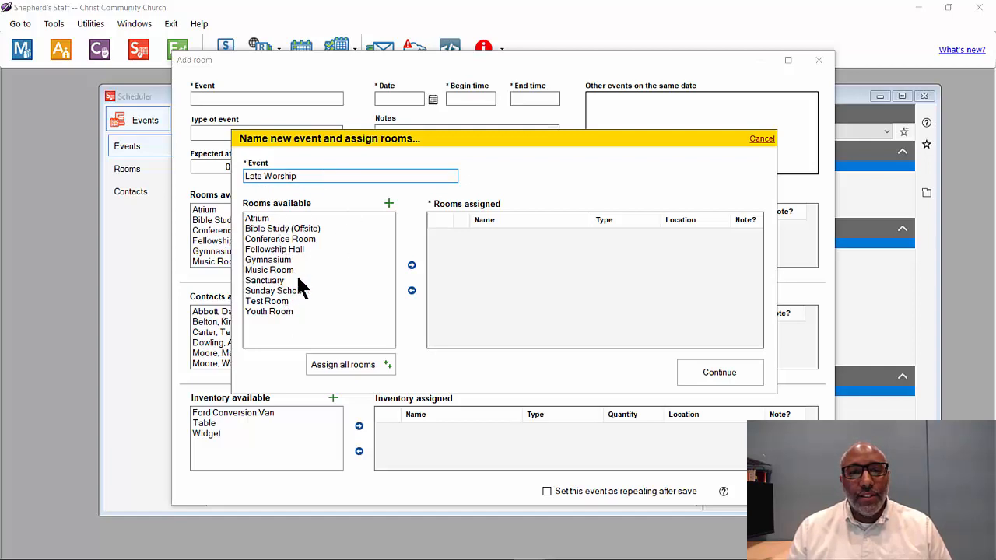
Step: Assign only the Sanctuary room to Late Worship, removing Fellowship Hall, and continue to details
left_click(272, 282)
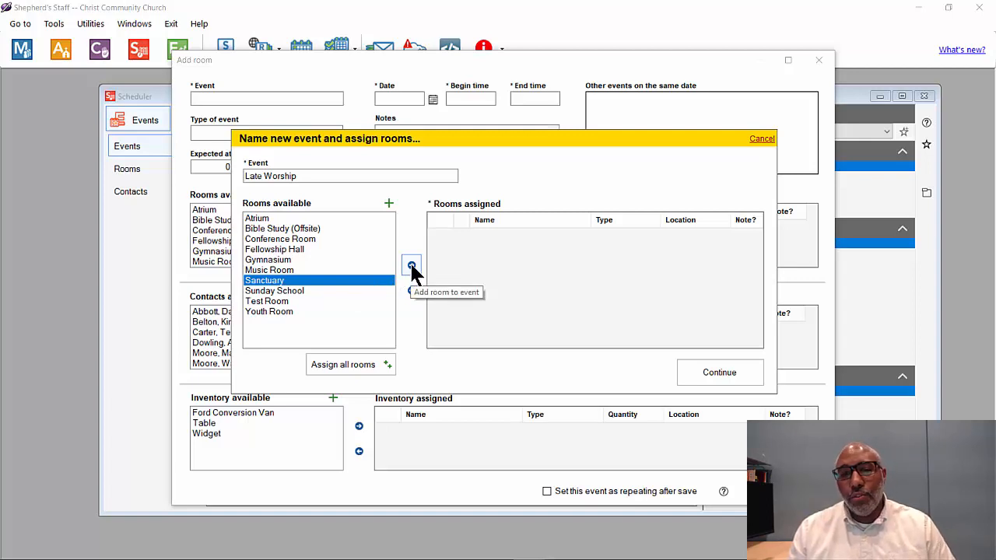
double_click(365, 278)
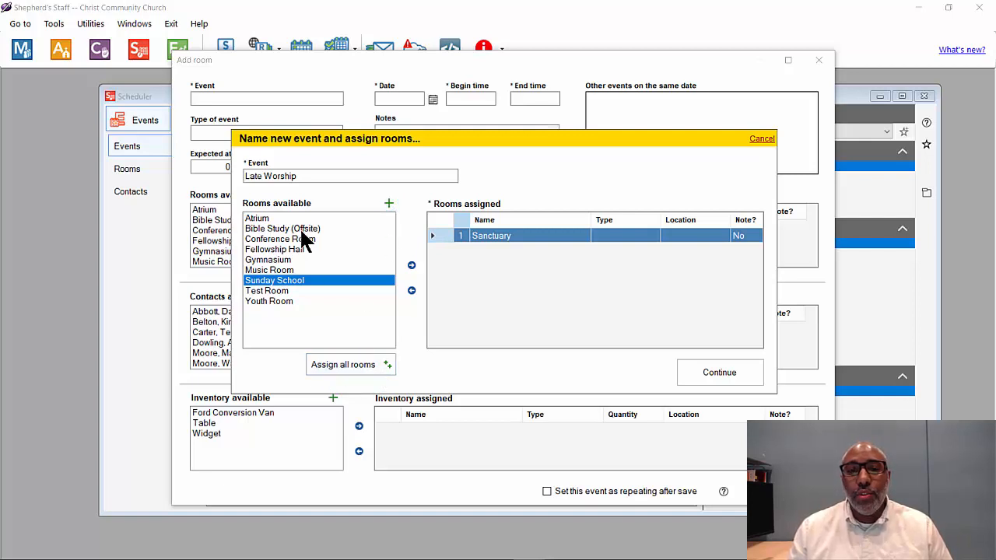
double_click(298, 249)
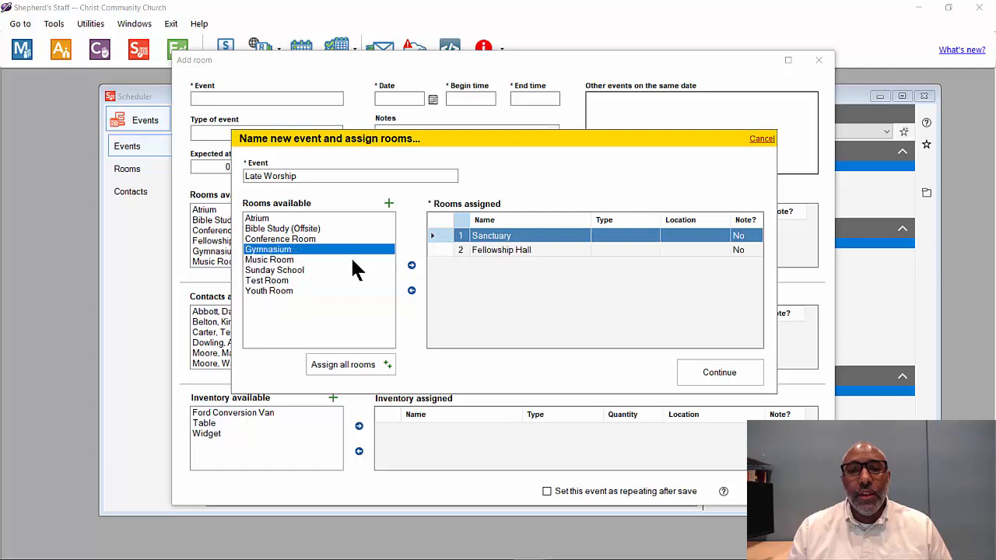
left_click(555, 249)
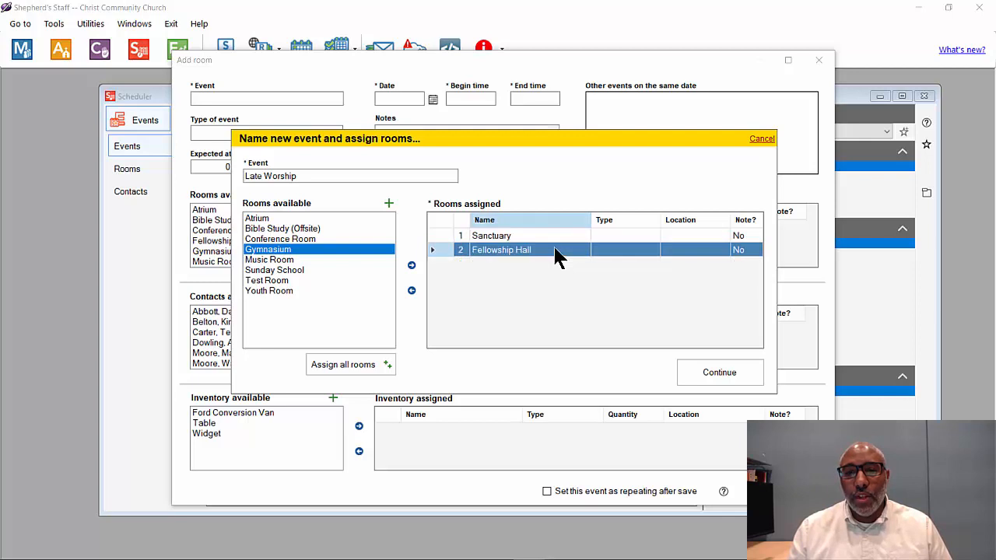
left_click(412, 290)
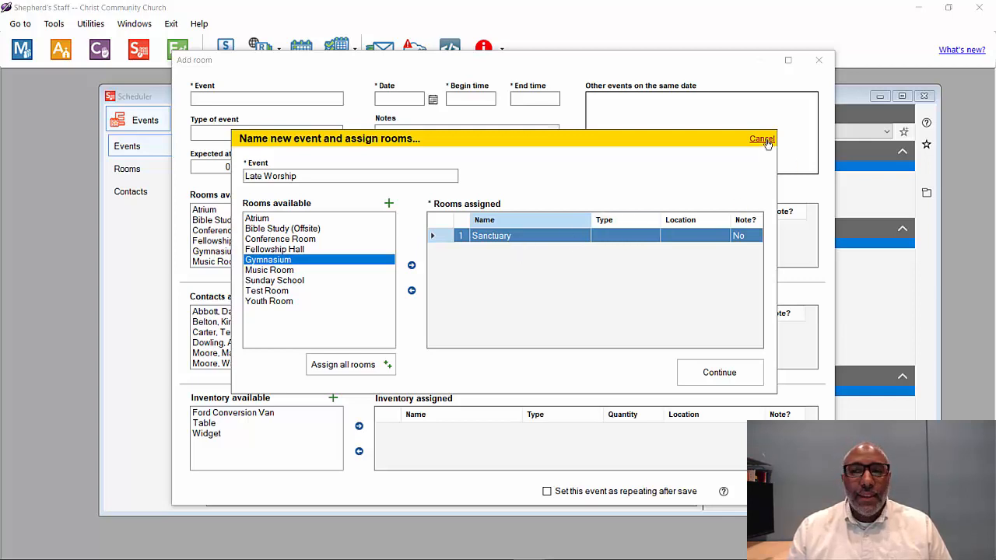
left_click(721, 379)
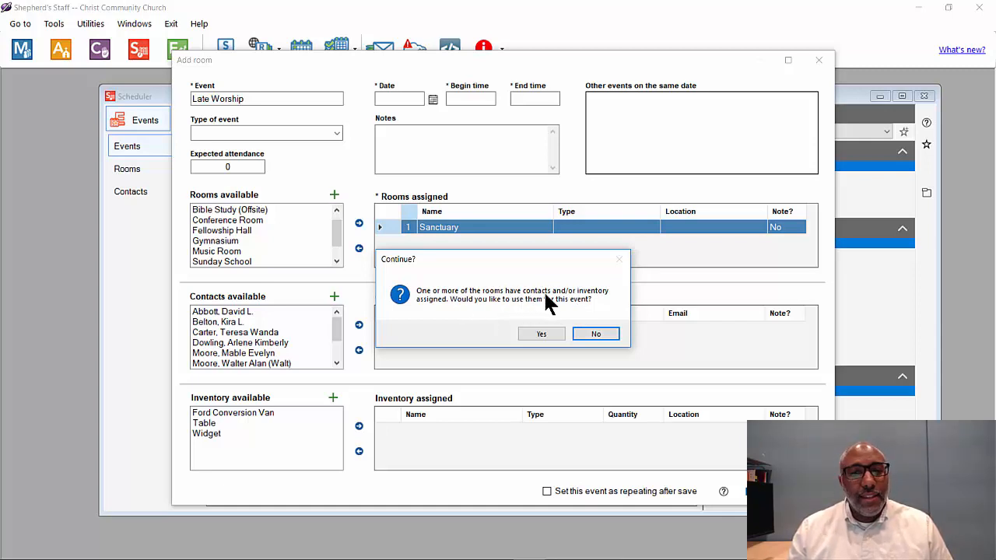
Step: Accept the Sanctuary's linked contacts, assigning the Administrator, Secretary and Pastor to Late Worship
left_click(542, 334)
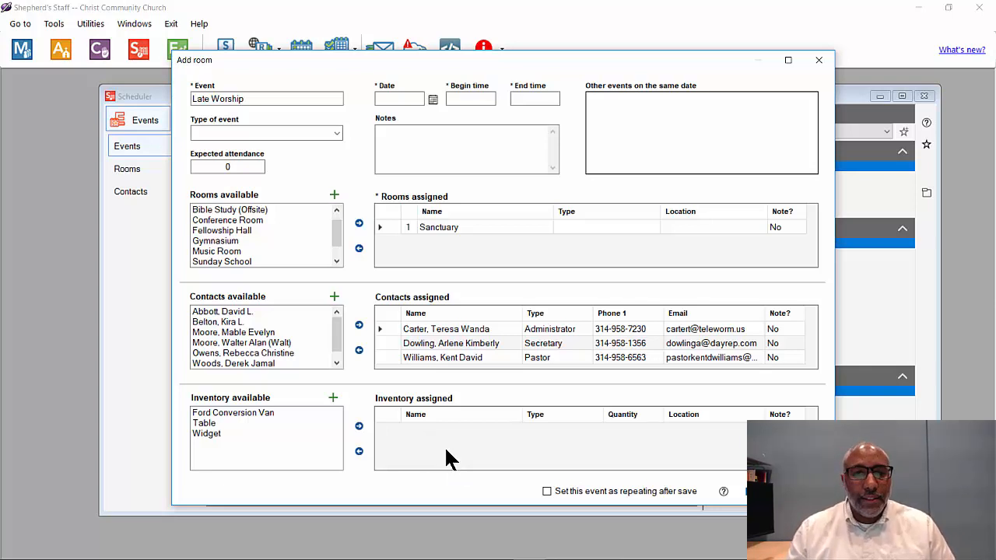
left_click(447, 355)
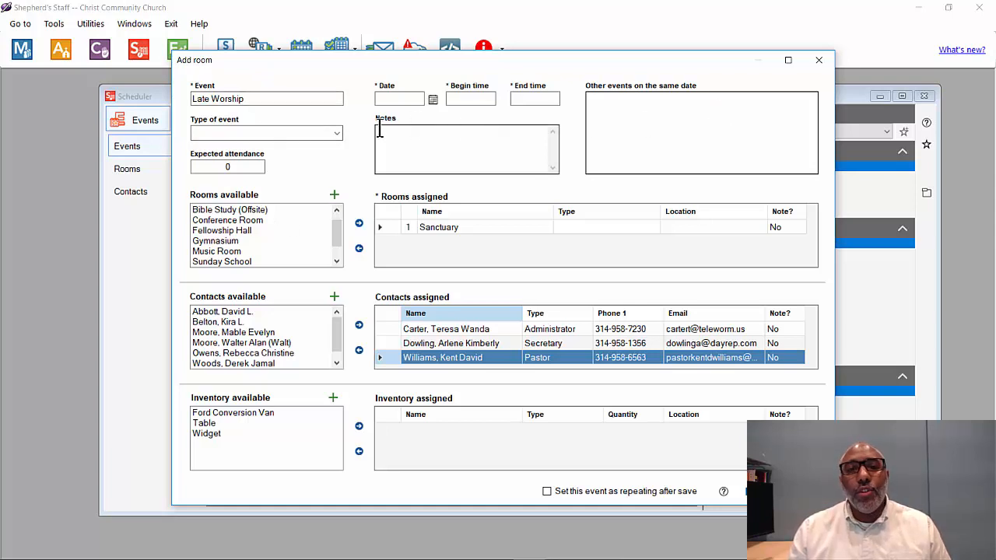
Step: Set Late Worship's type to Worship, expected attendance to 250 and date to 6/28/2020
left_click(336, 134)
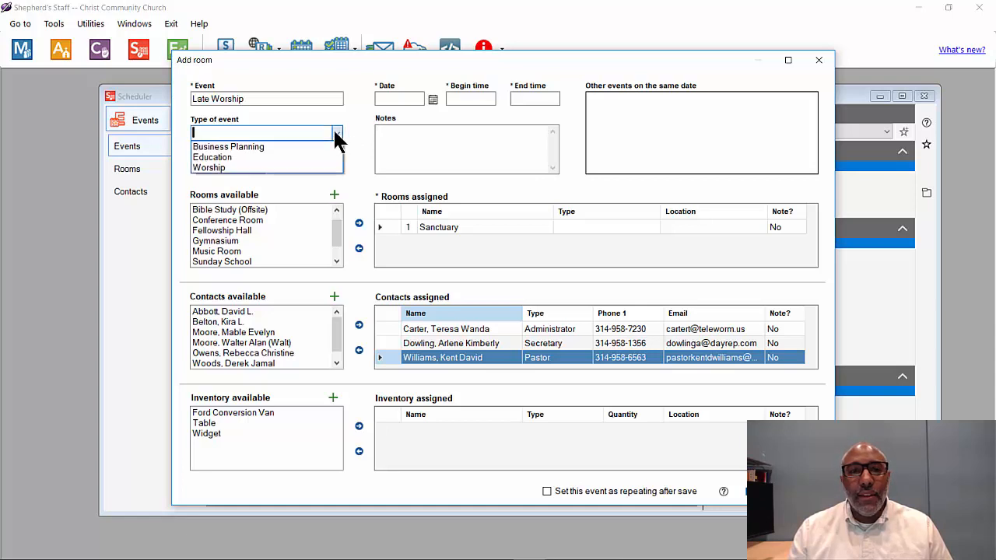
left_click(225, 166)
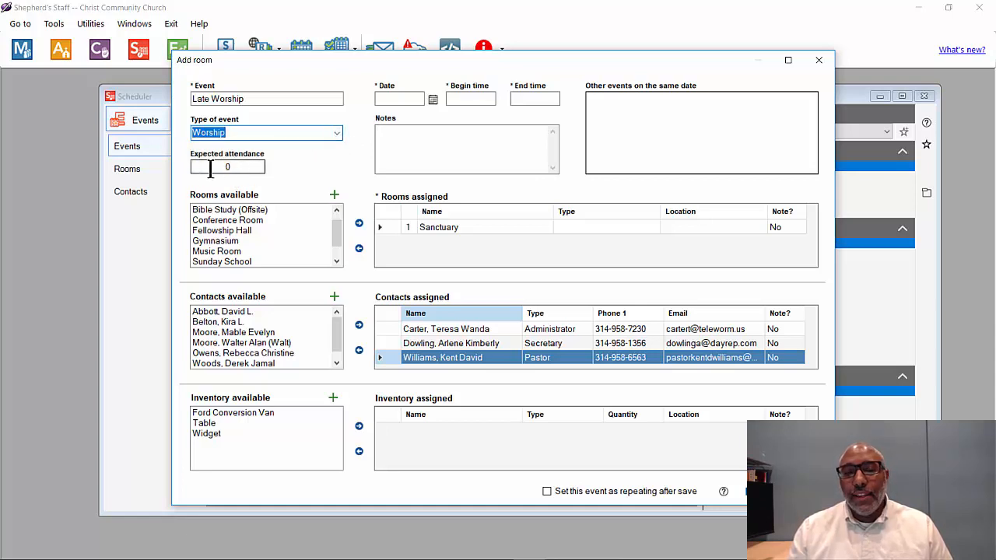
left_click(258, 168)
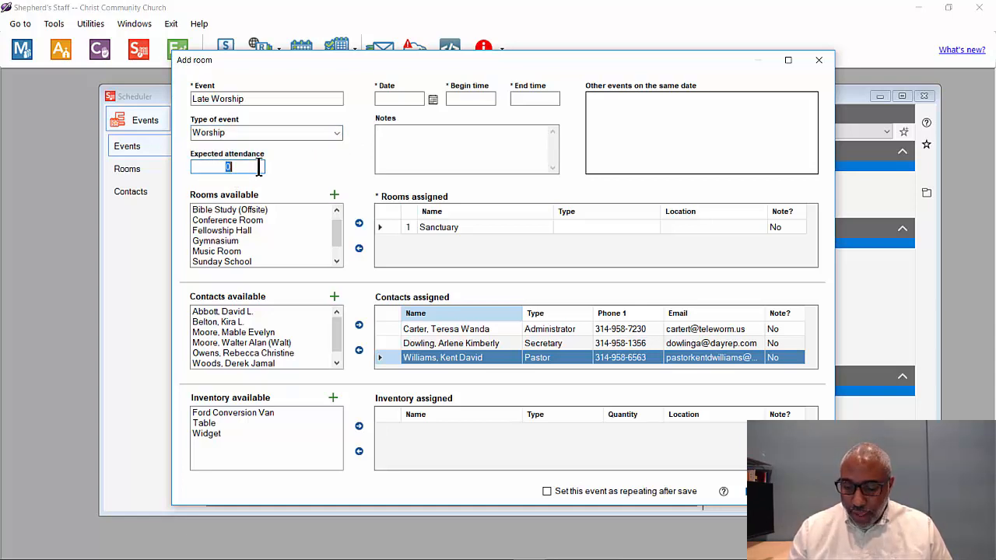
type("25")
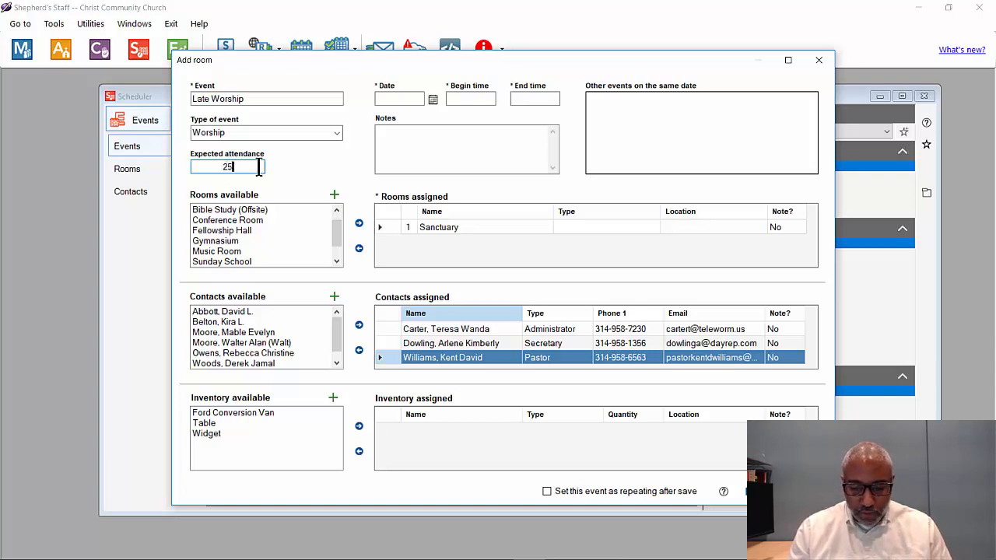
type("0")
left_click(393, 97)
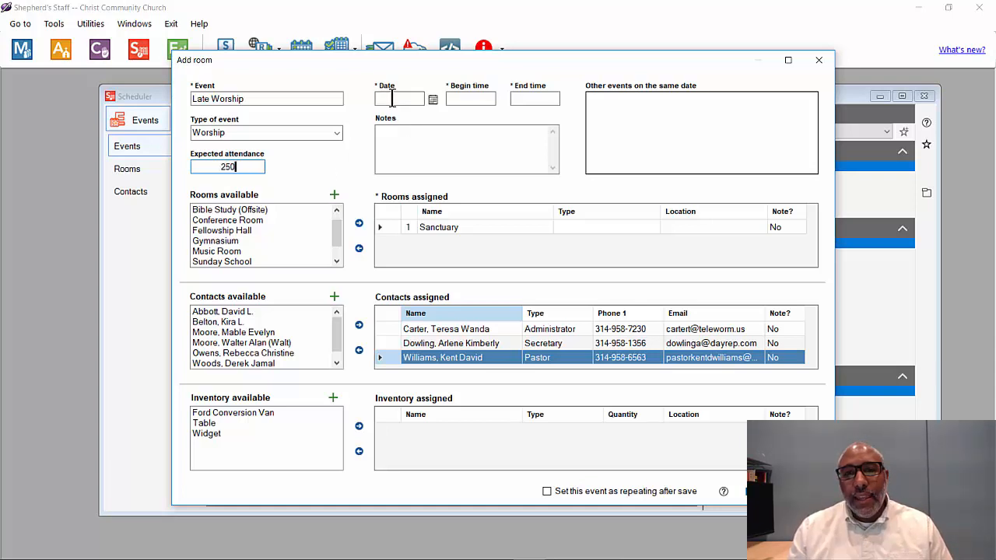
left_click(433, 100)
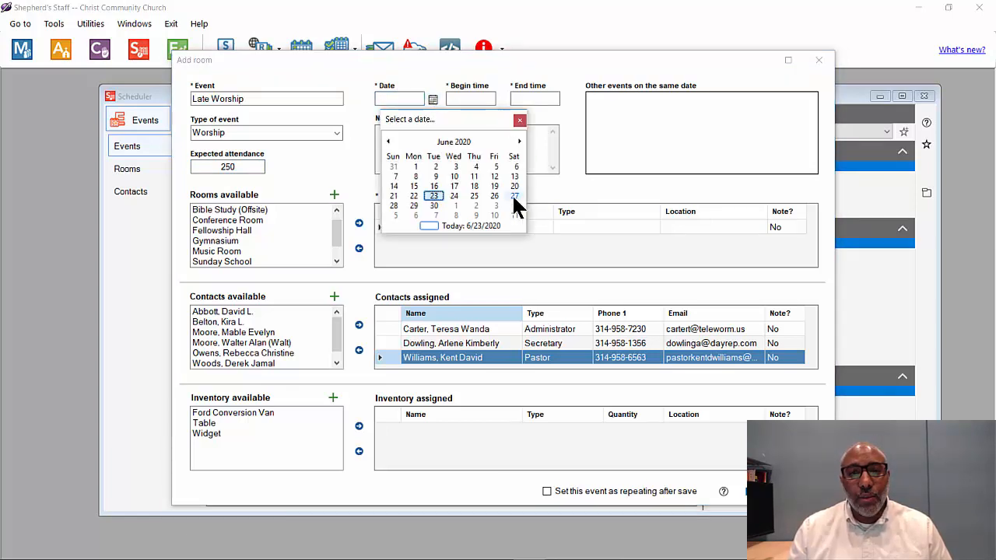
left_click(396, 202)
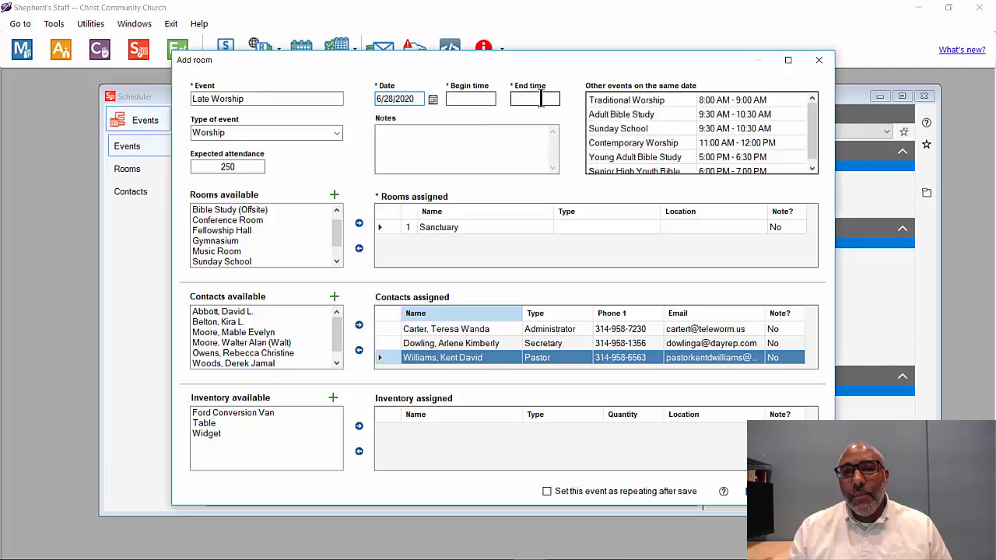
Step: Give Late Worship times 12:30pm to 1:30pm and try to save the event
left_click(477, 100)
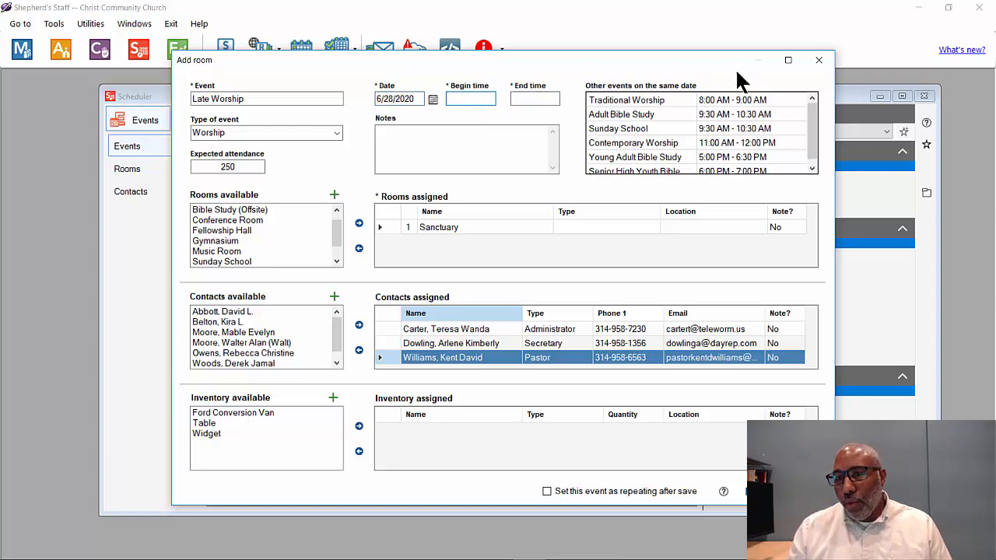
scroll(677, 126, "down", 1)
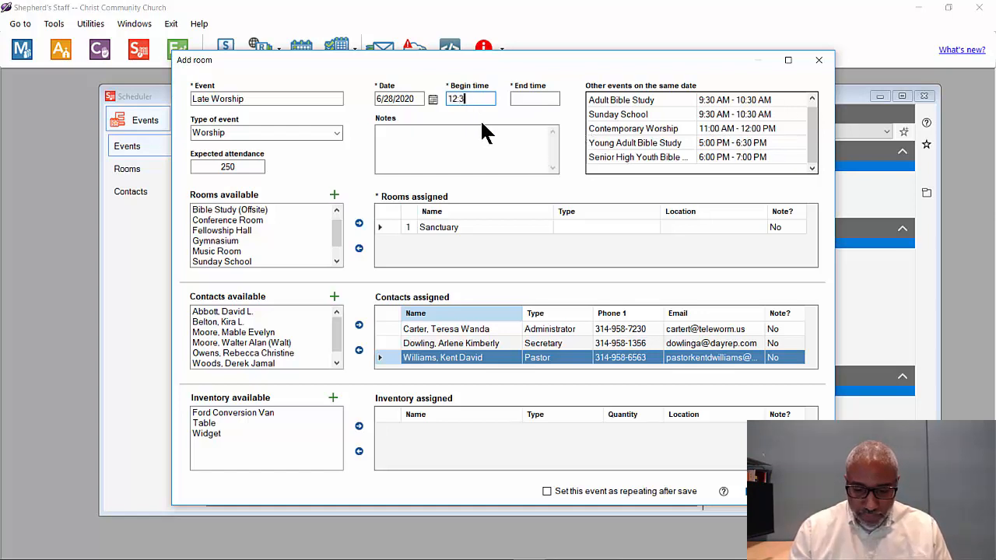
key("Tab")
type("1:30pm")
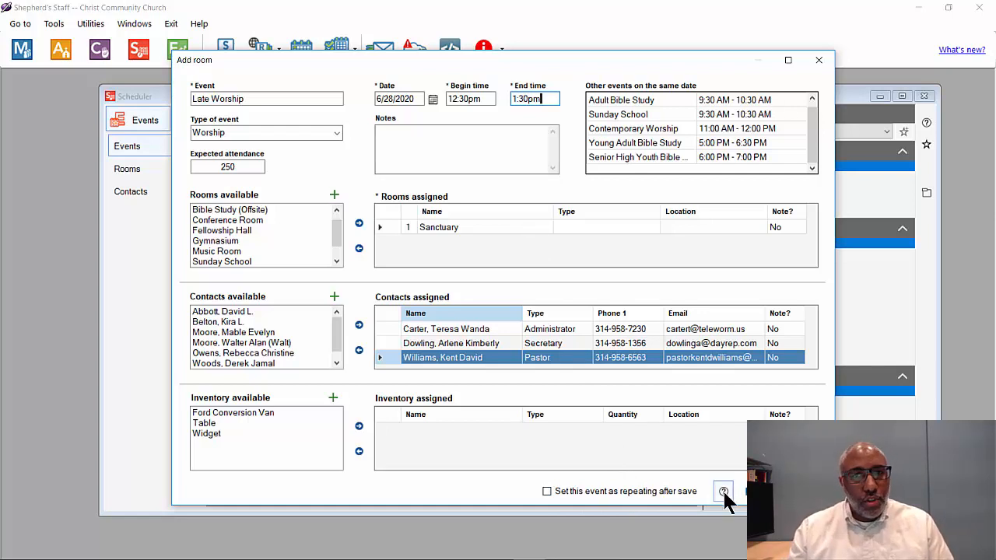
left_click(766, 491)
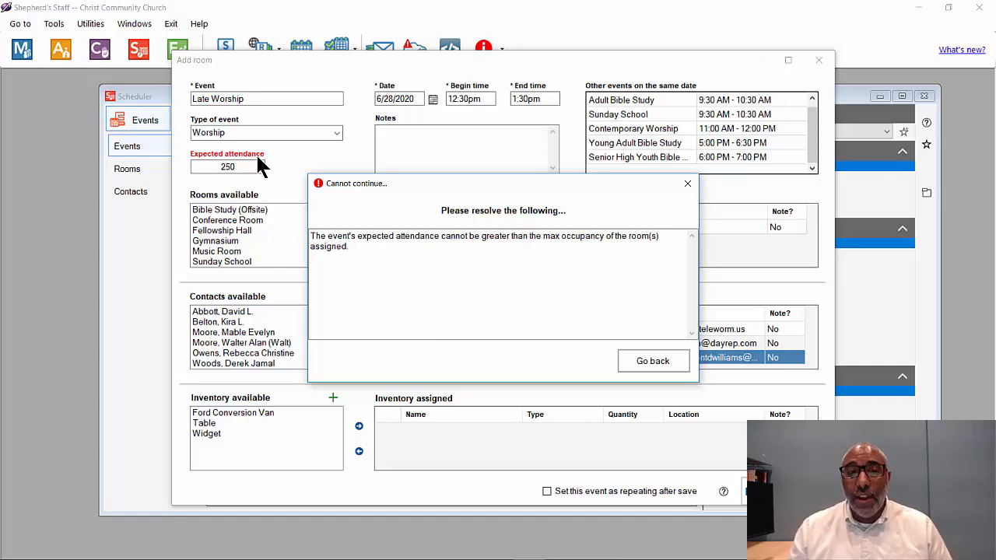
Step: Dismiss the attendance error, change Late Worship's expected attendance from 250 to 0, and save it
left_click_drag(548, 183, 542, 147)
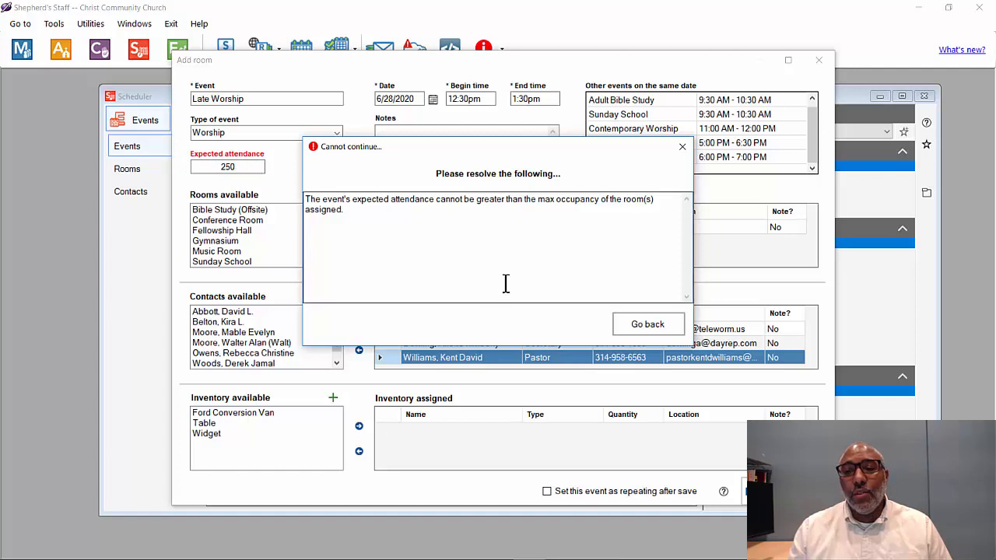
left_click(640, 331)
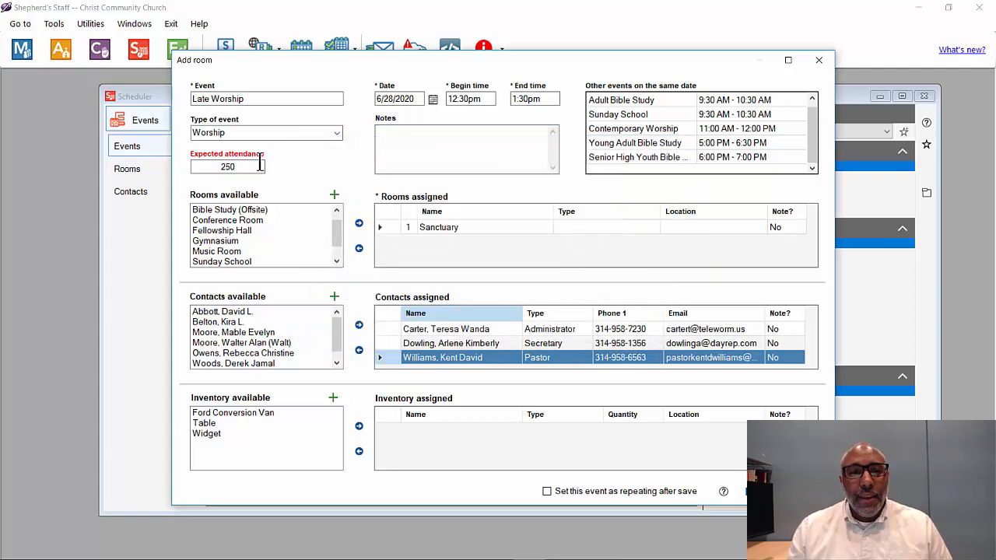
left_click_drag(259, 166, 196, 170)
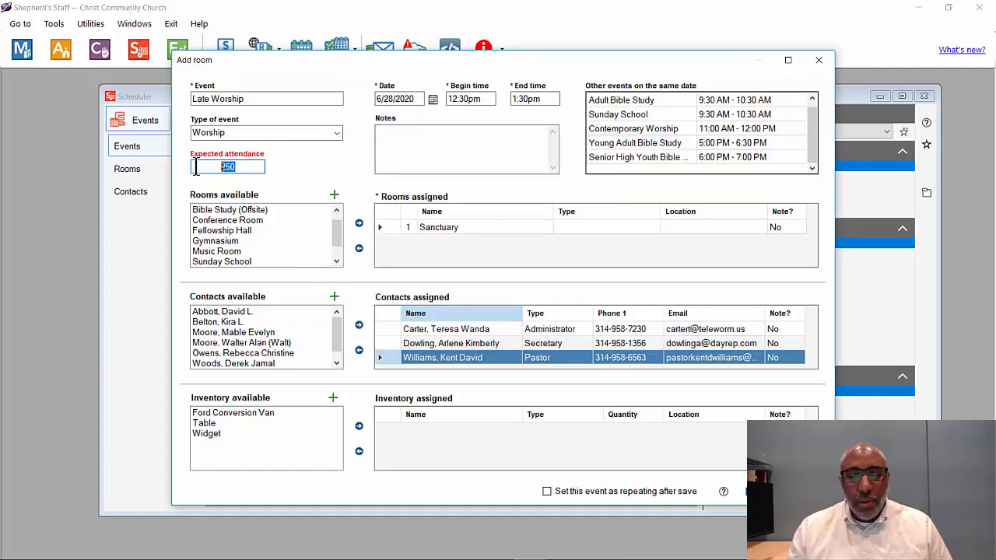
type("0")
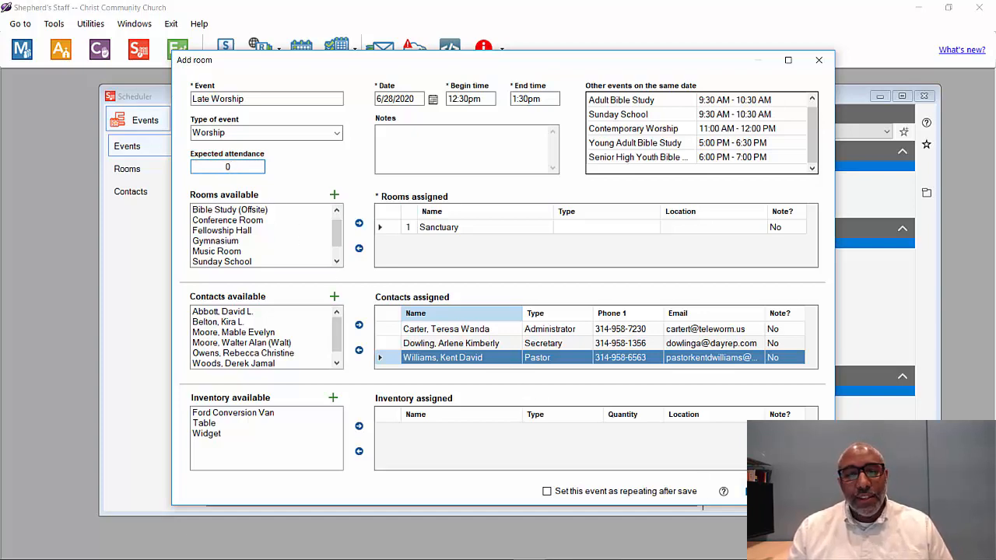
left_click(767, 491)
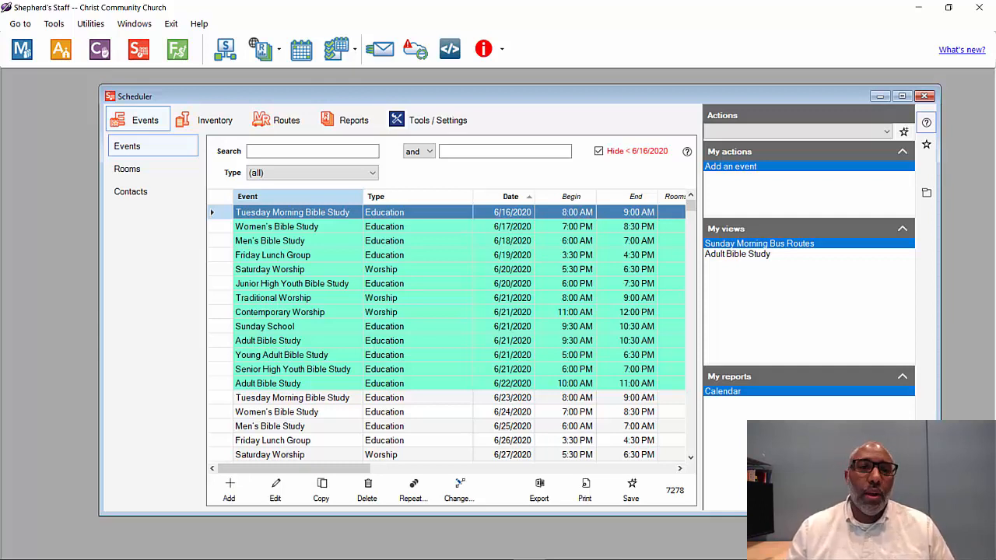
Step: Search the events list for 'late' to confirm Late Worship, then view the Inventory items
left_click(309, 151)
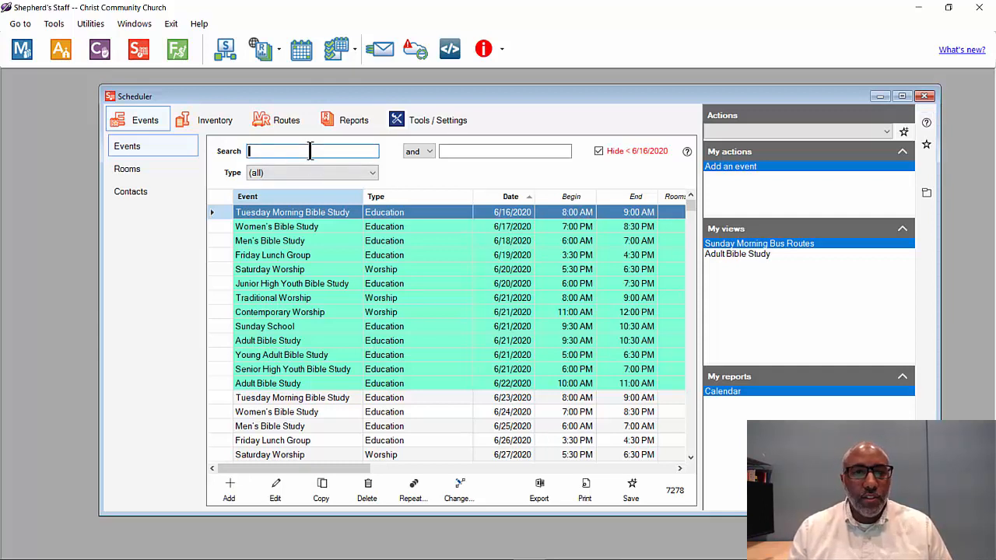
type("late")
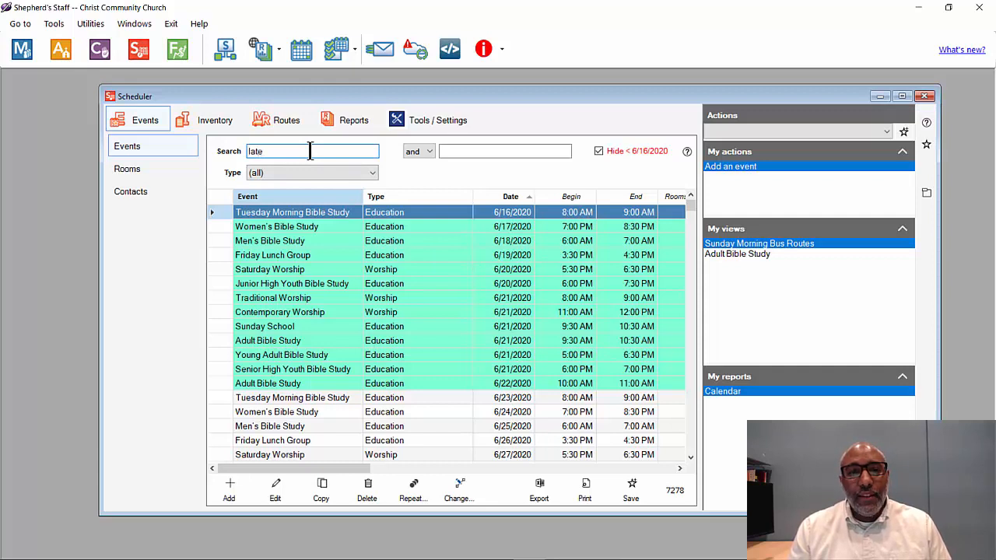
key("Return")
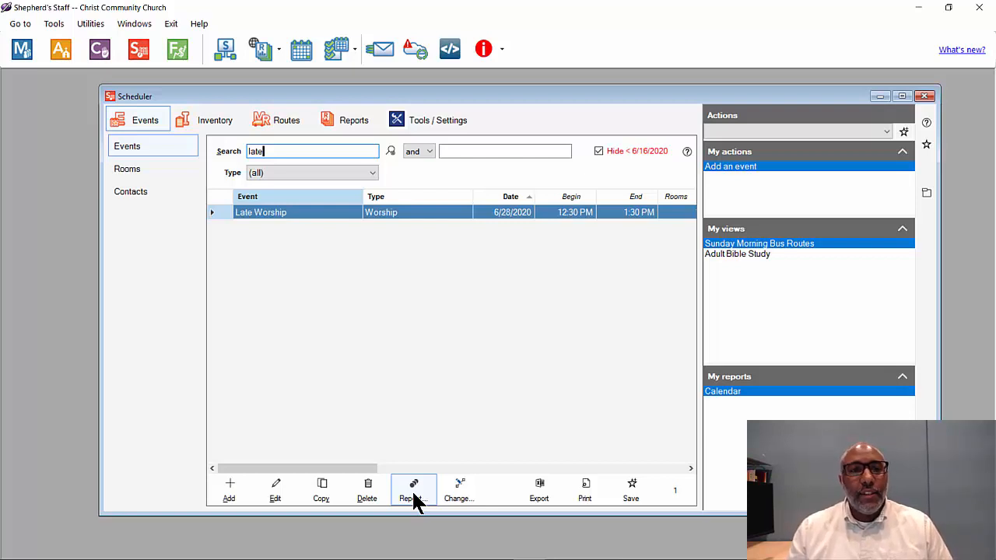
left_click(216, 122)
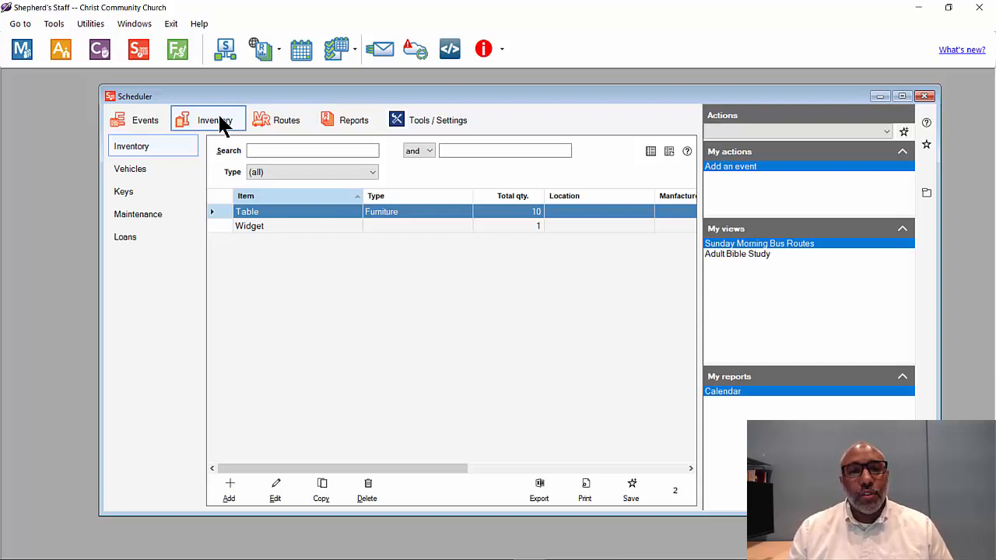
Step: Preview the July 2020 Calendar report in Fixed space format from the Reports tab
left_click(354, 125)
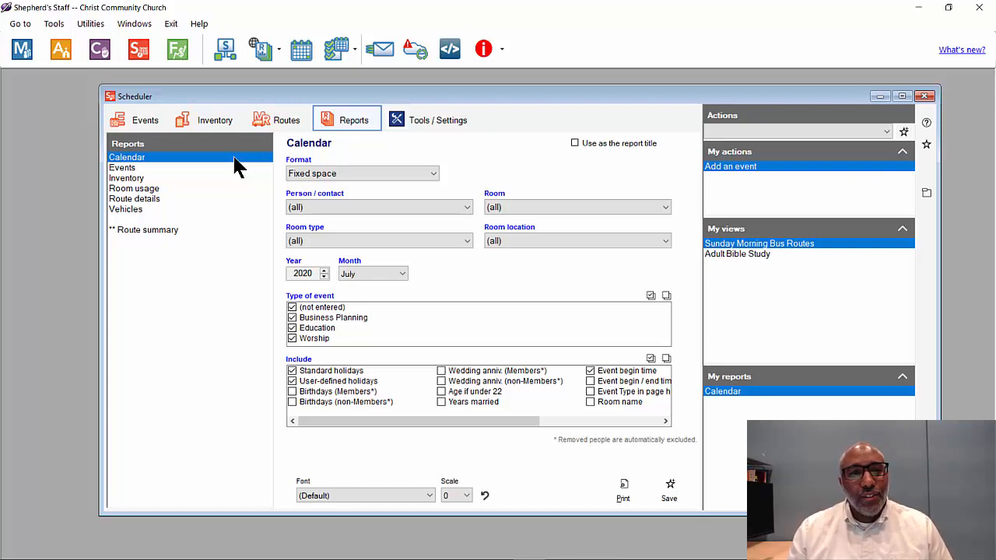
left_click(377, 169)
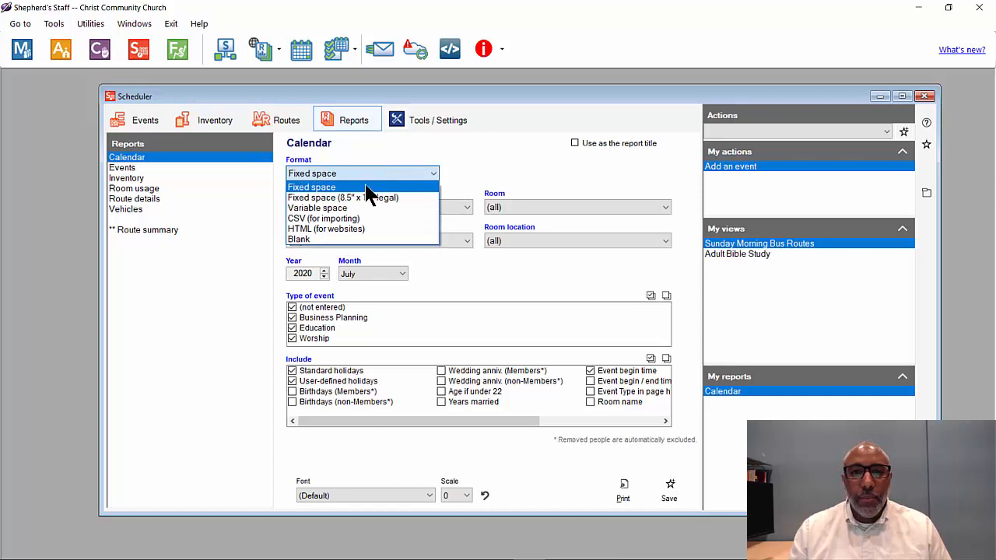
left_click(365, 187)
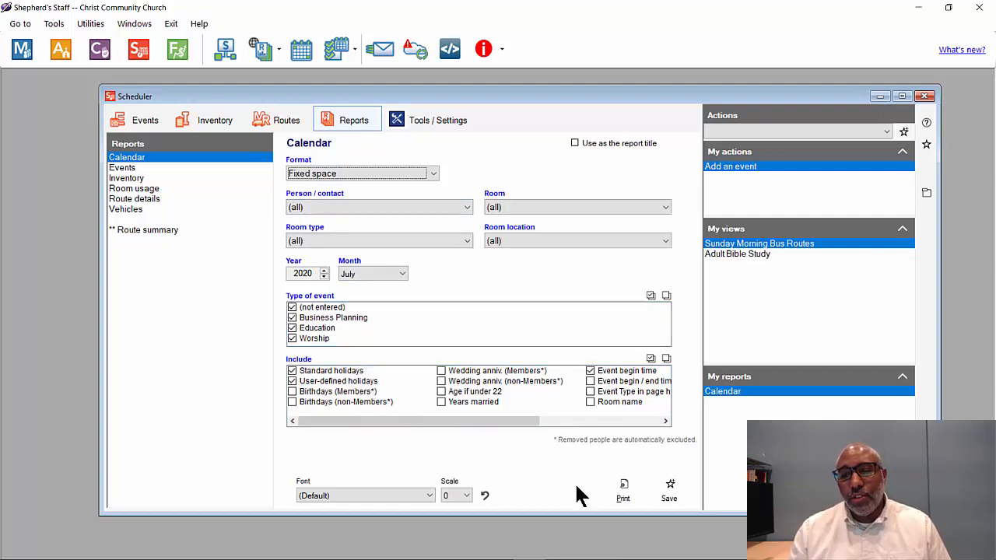
left_click(630, 491)
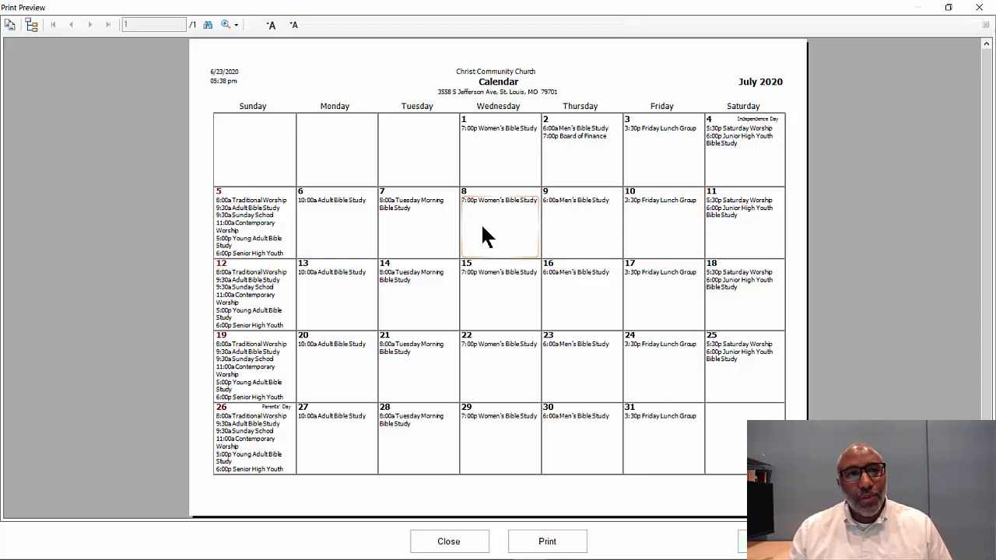
left_click(471, 545)
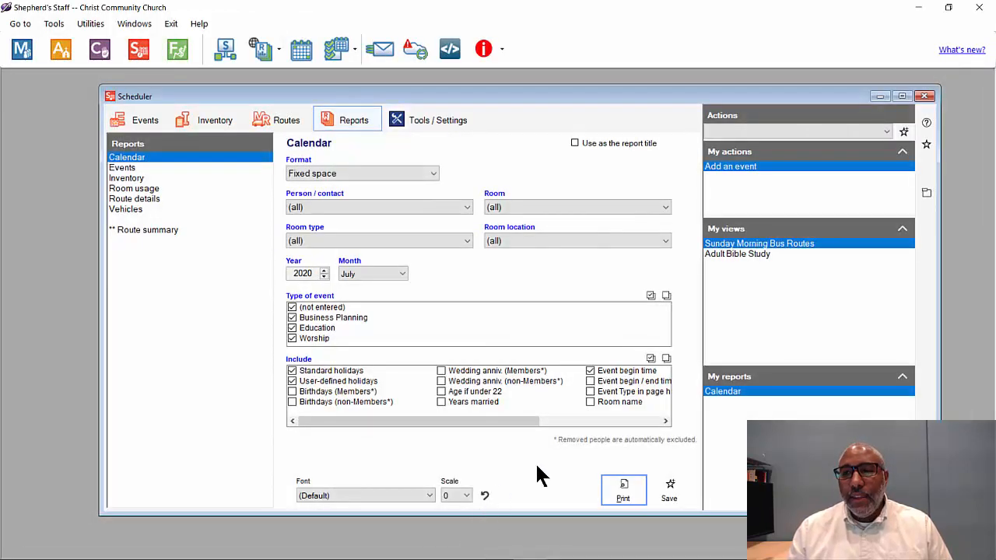